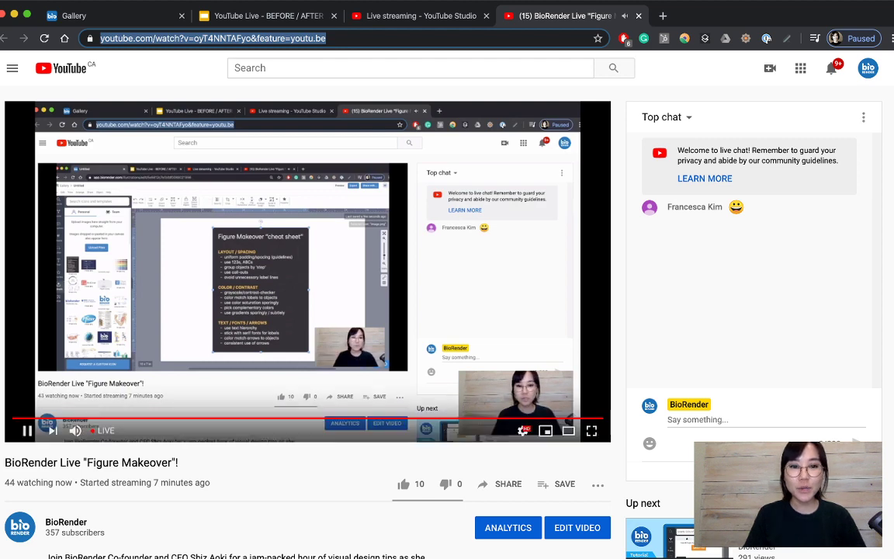
# - Switch to the BioRender gallery and open the illustration "Model of genetic control of nectary development (edited)" from the YouTube Live - submissions folder
pyautogui.hotkey('ctrl', '1')
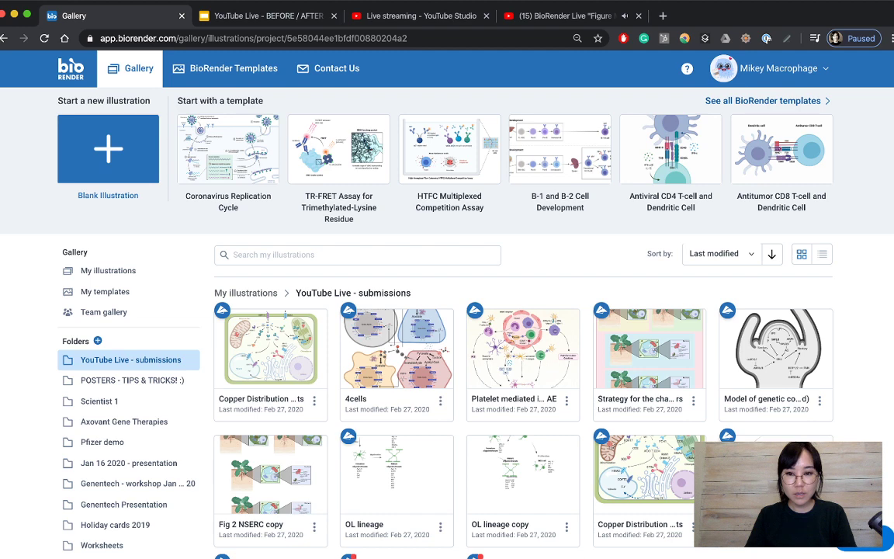
pyautogui.scroll(-2, 447, 349)
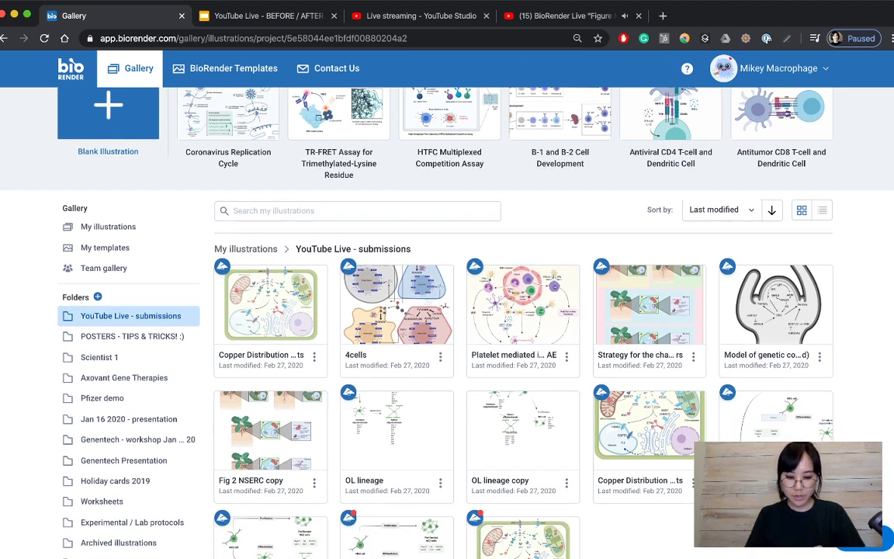
pyautogui.scroll(-1, 447, 310)
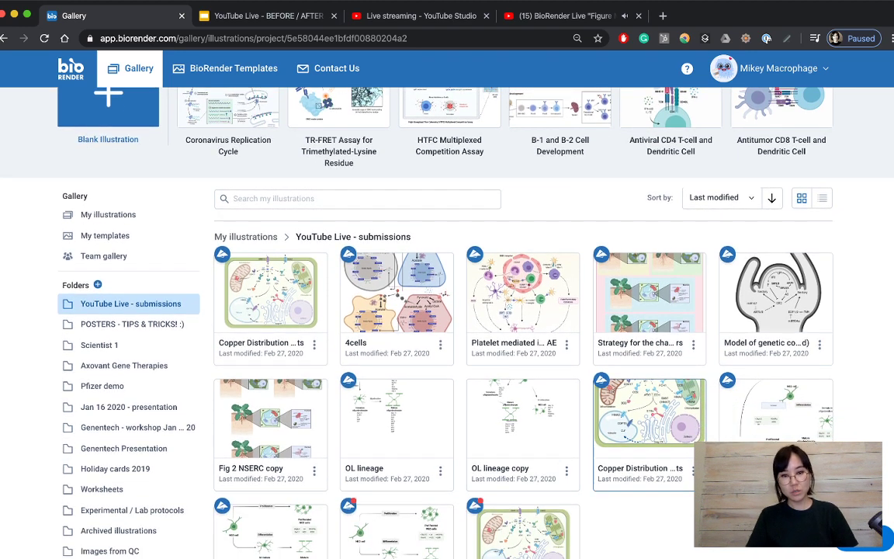
pyautogui.scroll(1, 649, 434)
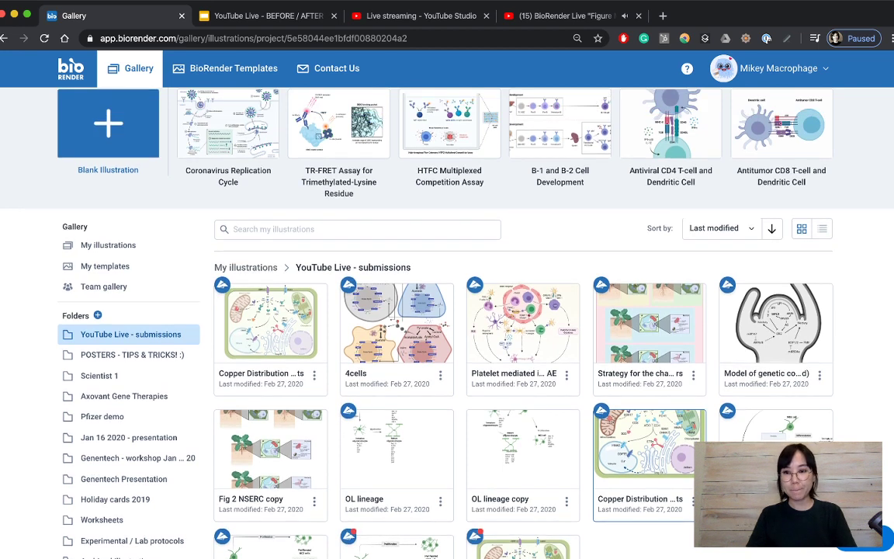
pyautogui.scroll(-1, 649, 435)
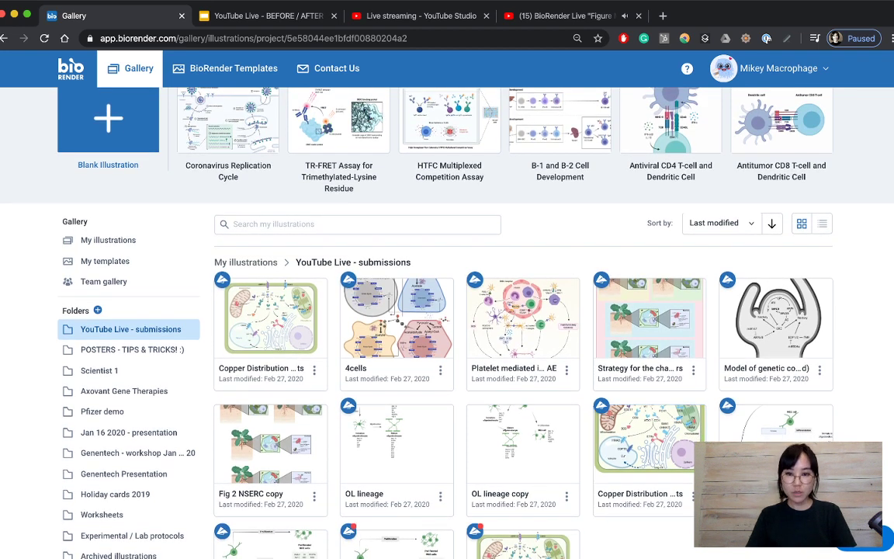
pyautogui.click(776, 319)
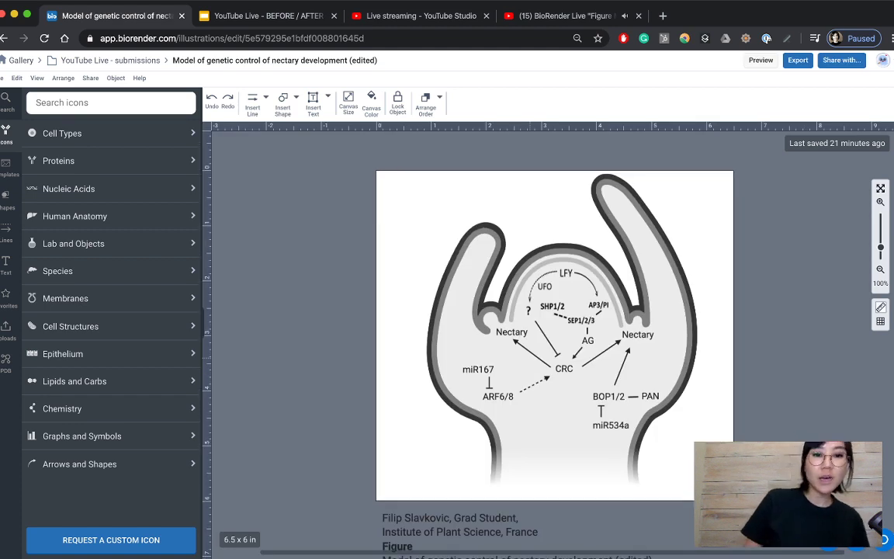
# - Paste the original nectary figure onto slide 4 of the "YouTube Live - BEFORE / AFTER" Google Slides deck and return to BioRender
pyautogui.scroll(-1, 554, 314)
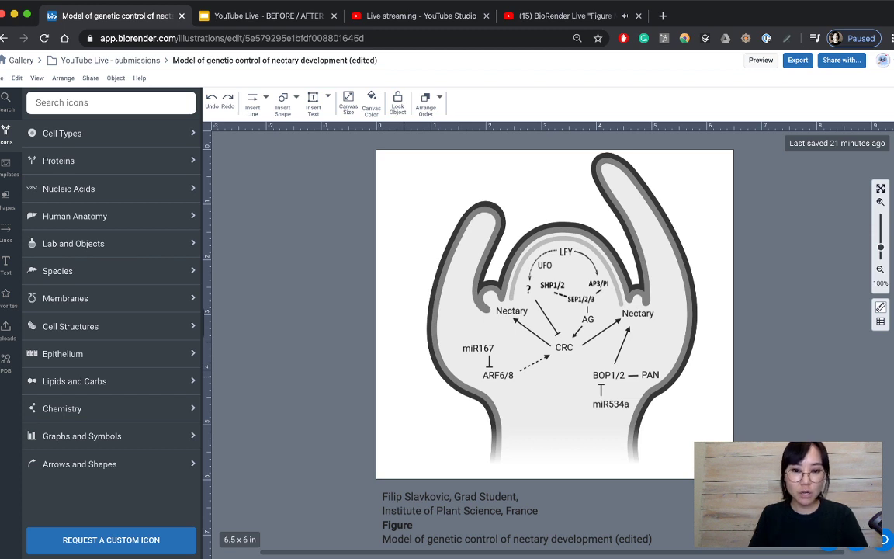
pyautogui.scroll(-1, 554, 310)
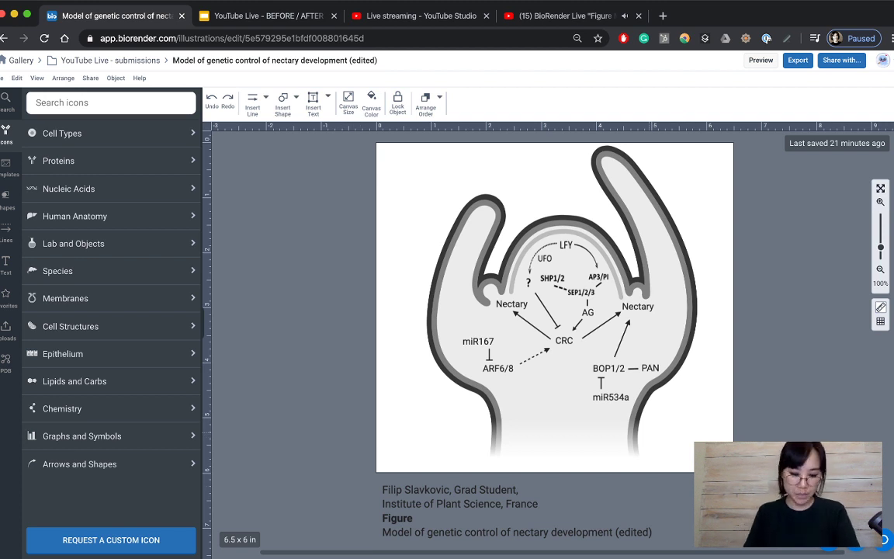
pyautogui.hscroll(2, 536, 311)
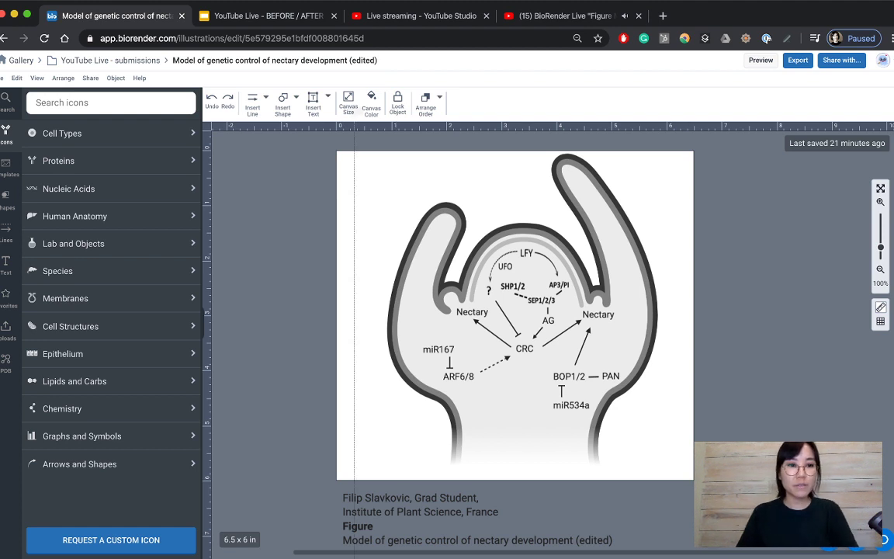
pyautogui.hotkey('ctrl', 'Tab')
pyautogui.click(57, 315)
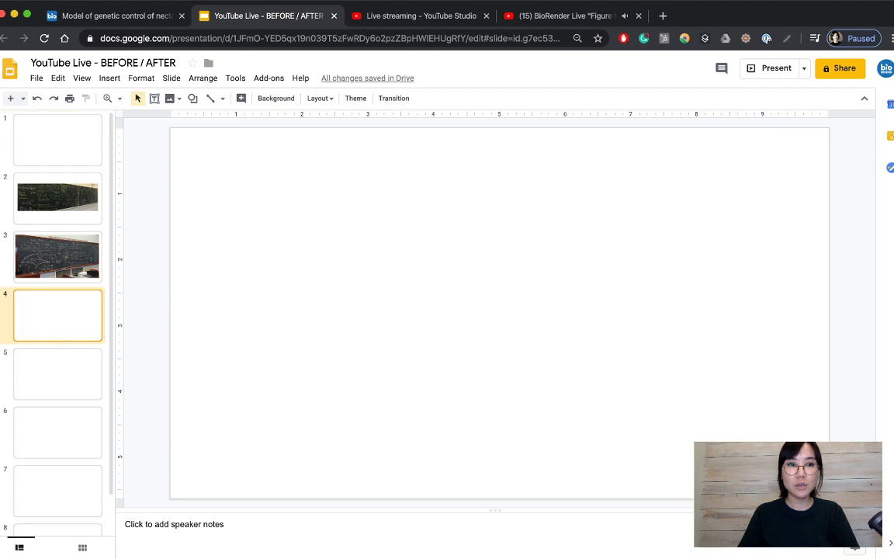
pyautogui.hotkey('ctrl', 'v')
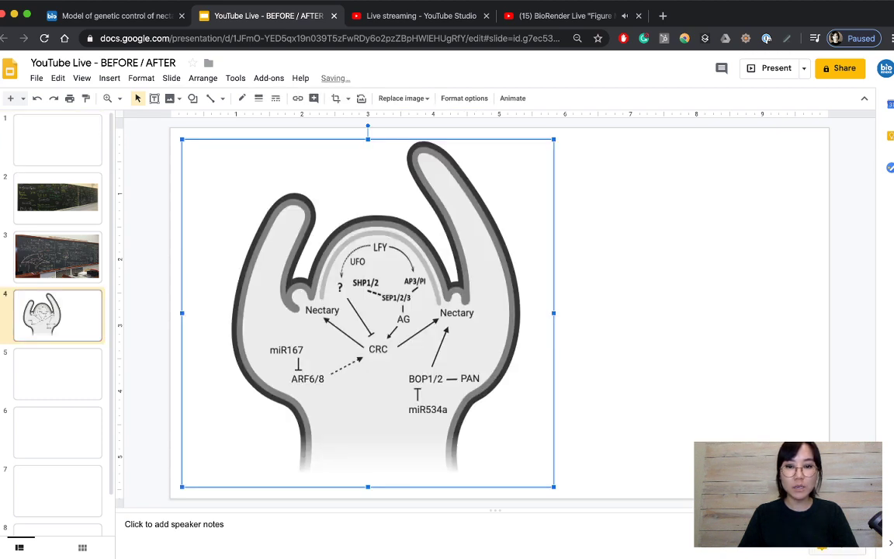
pyautogui.hotkey('ctrl', 'shift', 'Tab')
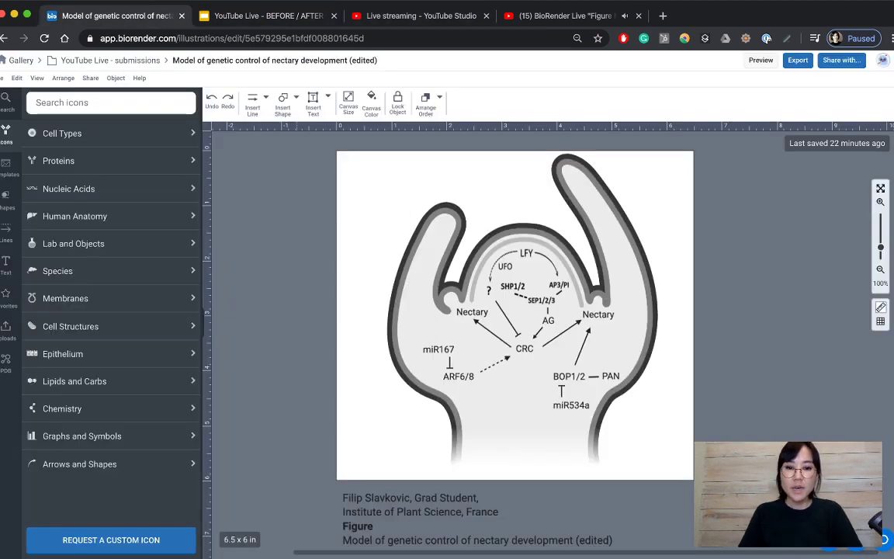
# - Reduce the opacity of the Meristem icon behind the nectary pathway labels to 56%
pyautogui.scroll(-1, 515, 314)
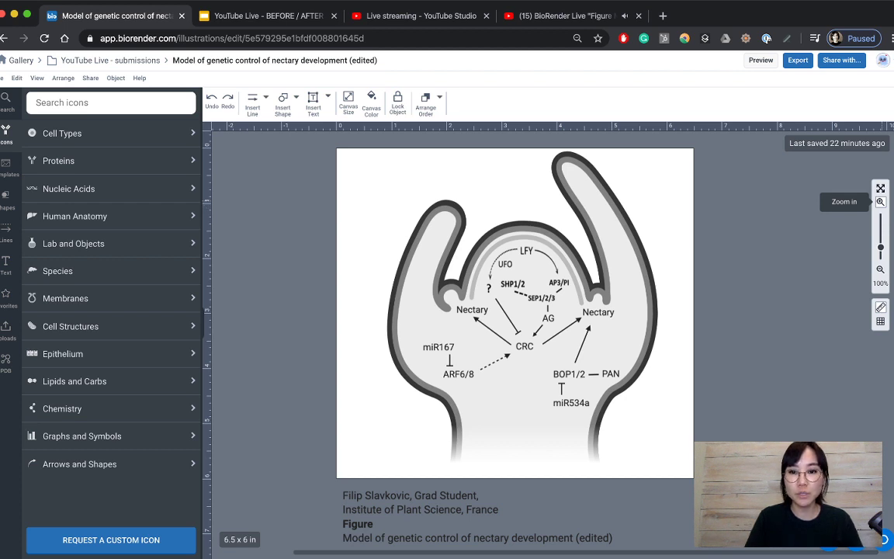
pyautogui.click(881, 202)
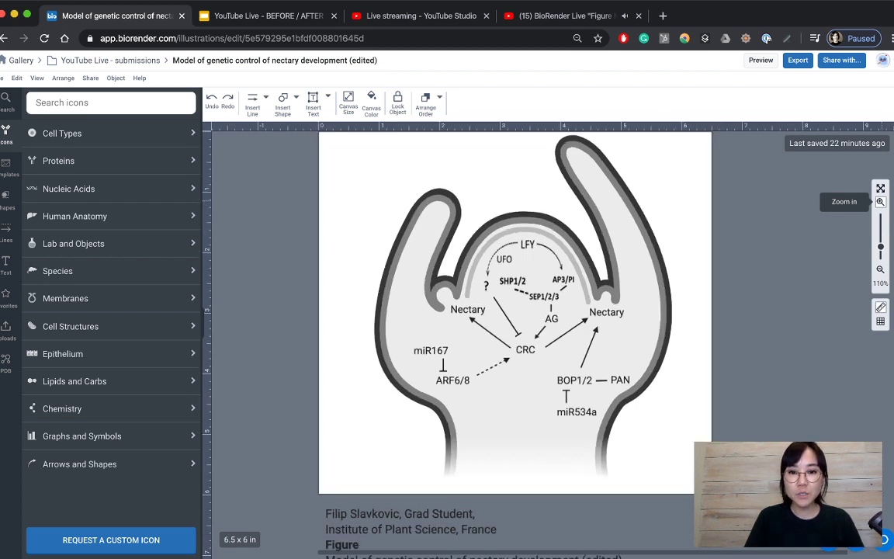
pyautogui.click(882, 202)
pyautogui.click(882, 202)
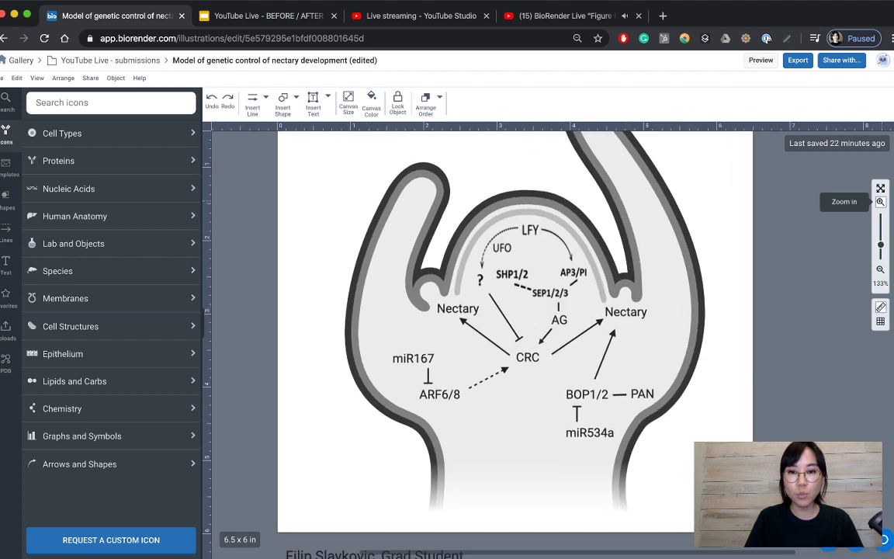
pyautogui.scroll(2, 477, 310)
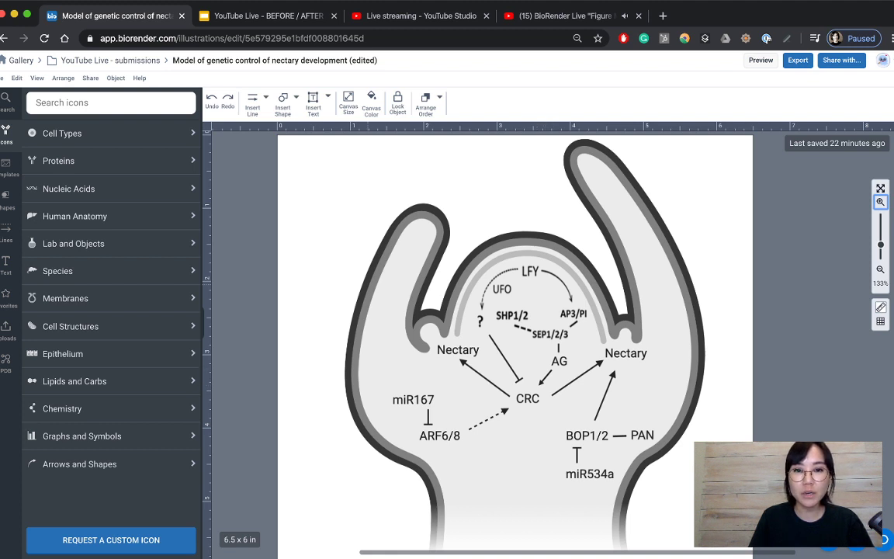
pyautogui.click(381, 466)
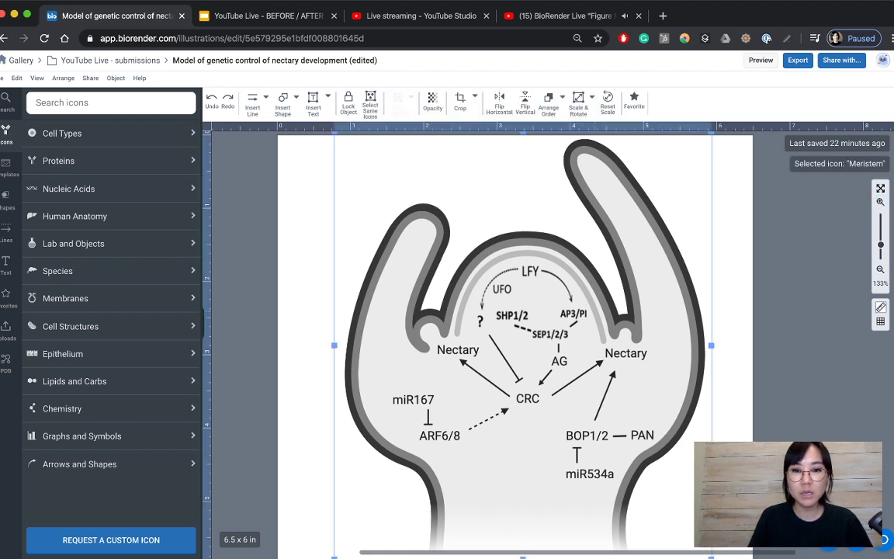
pyautogui.click(432, 100)
pyautogui.moveTo(505, 123)
pyautogui.mouseDown()
pyautogui.moveTo(476, 124)
pyautogui.moveTo(505, 123)
pyautogui.moveTo(489, 123)
pyautogui.mouseUp()
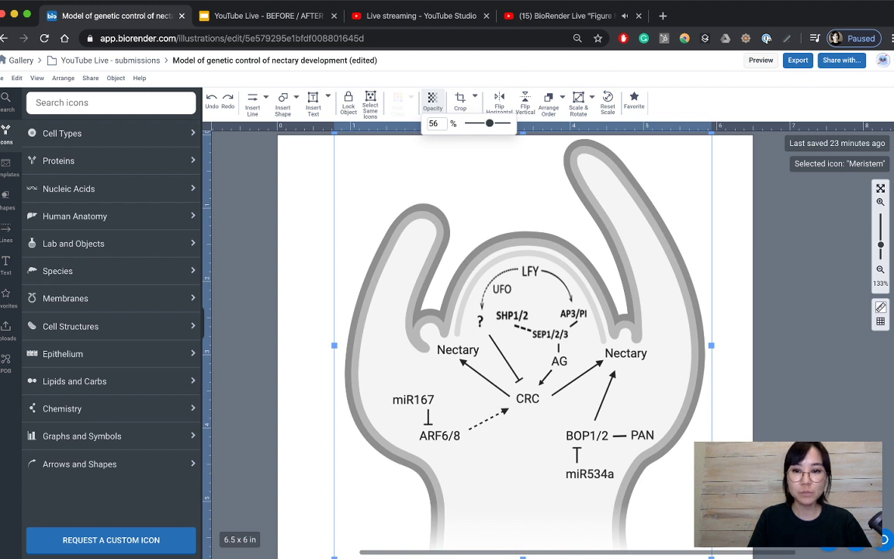
pyautogui.click(768, 242)
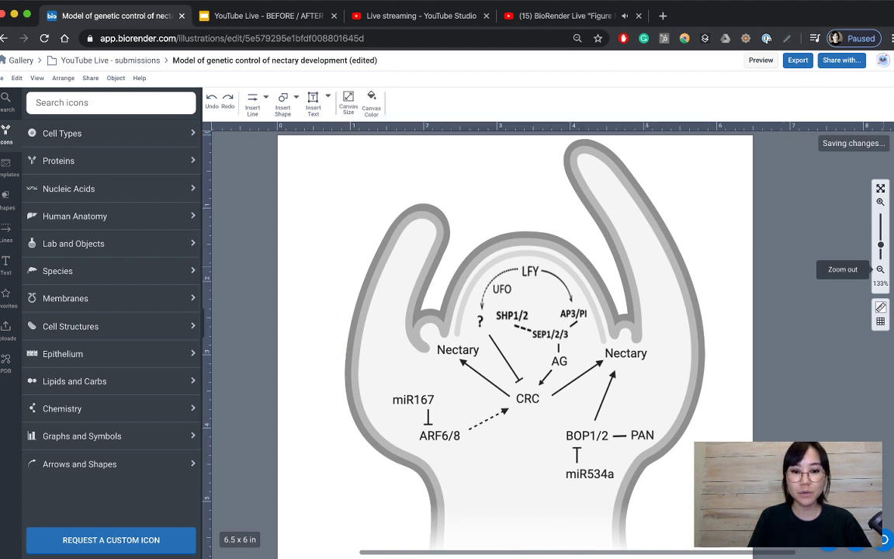
pyautogui.click(881, 269)
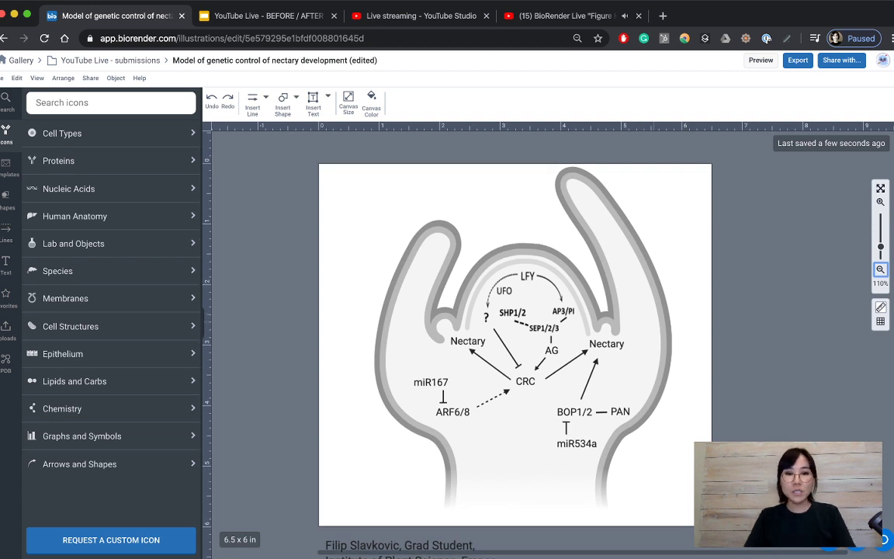
pyautogui.click(633, 489)
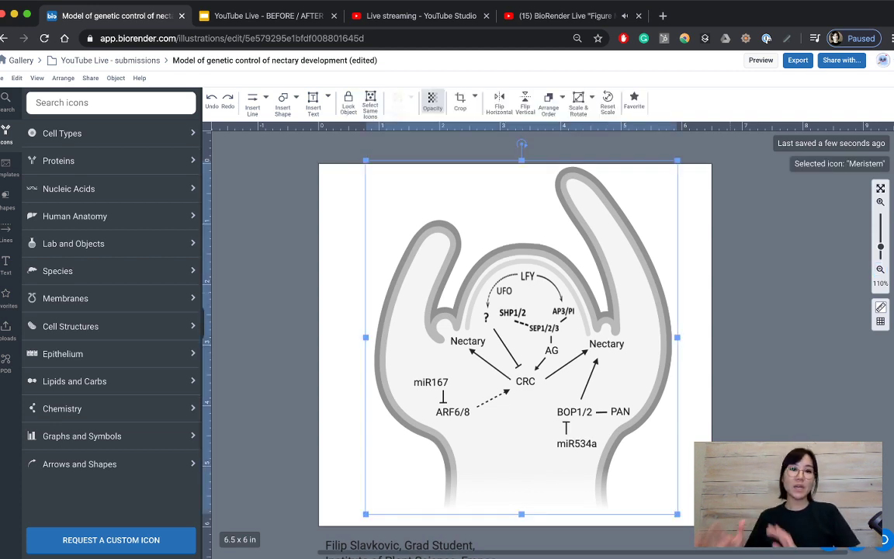
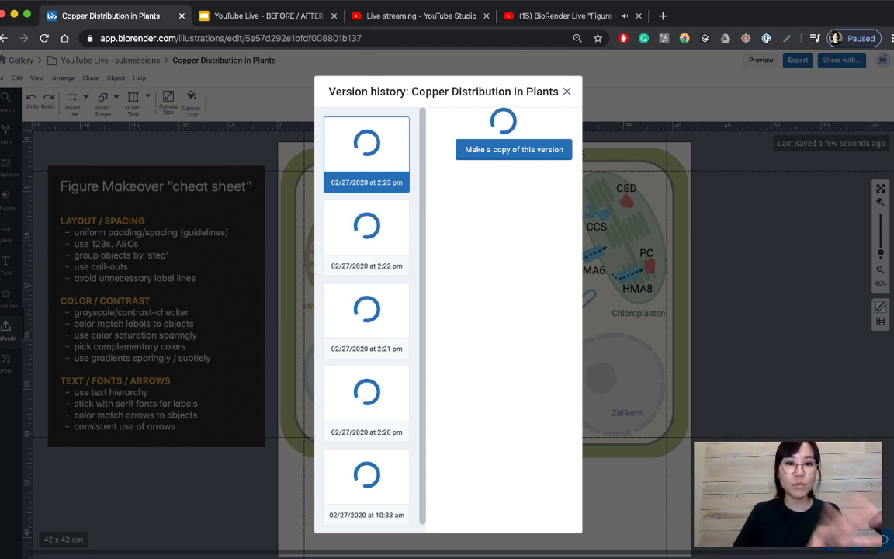
# - Recover a copy of the 02/27/2020 10:33 am version of Copper Distribution in Plants and check the YouTube live stream chat
pyautogui.click(367, 485)
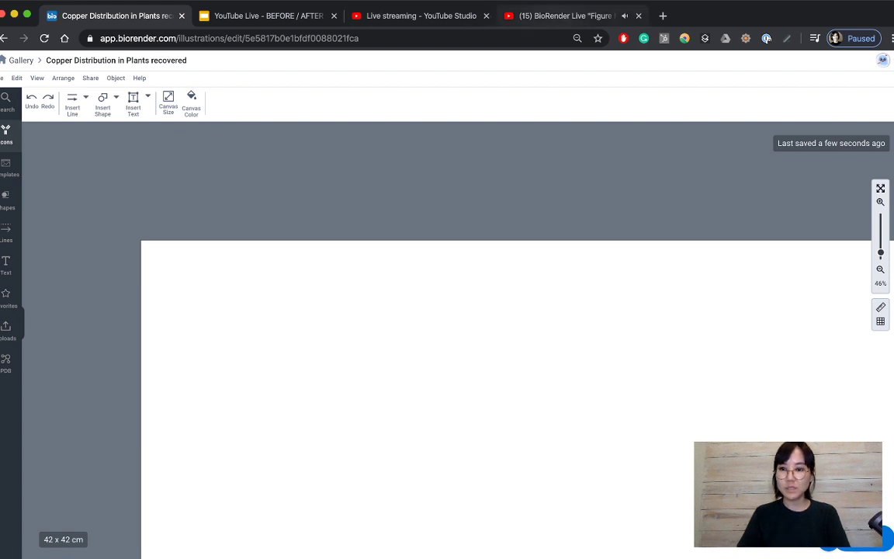
pyautogui.click(565, 16)
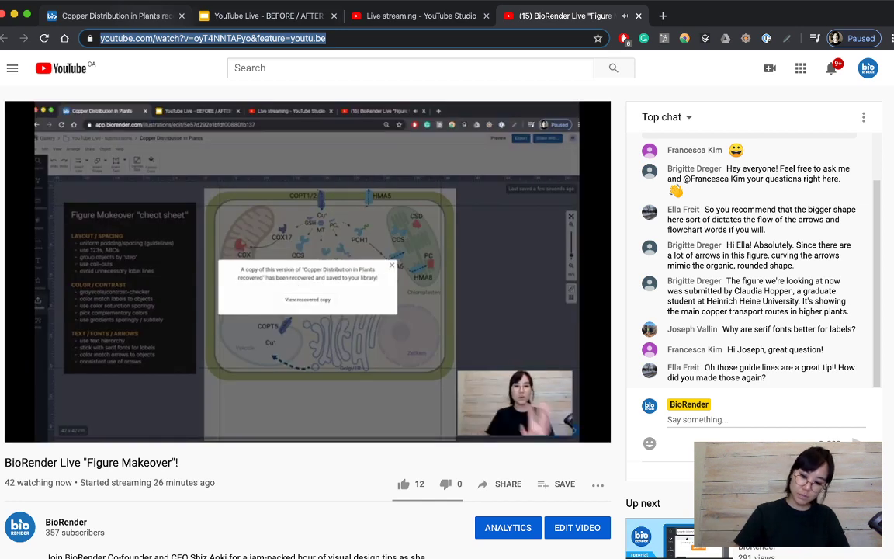
pyautogui.hotkey('ctrl', '1')
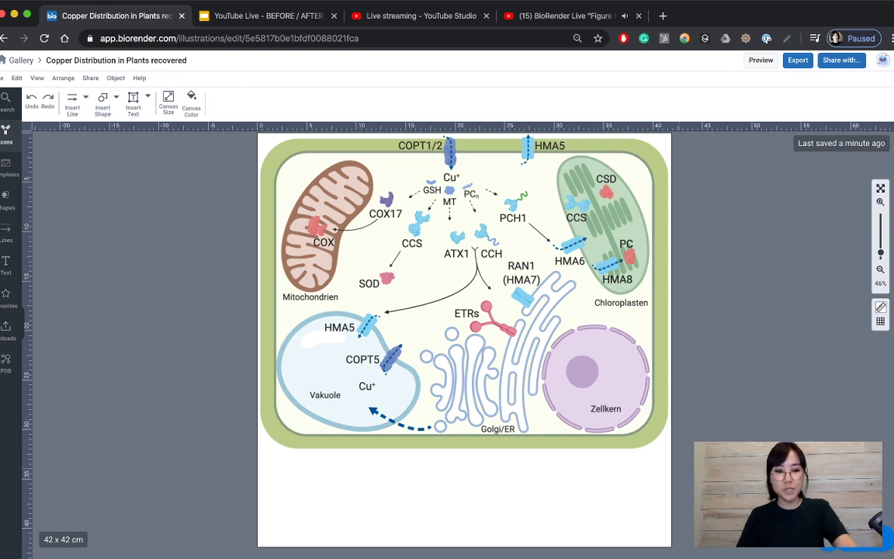
pyautogui.scroll(1, 464, 342)
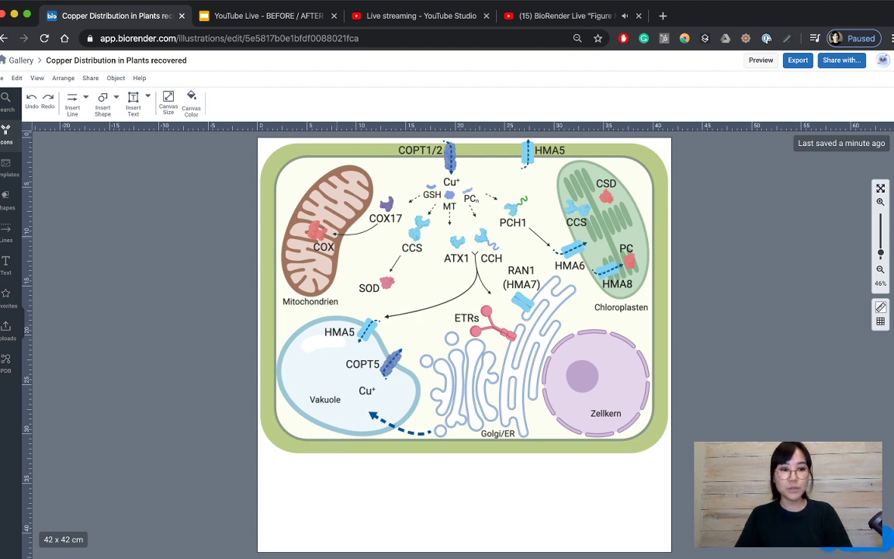
# - Paste the recovered copper distribution figure onto empty slide 6 of the Google Slides BEFORE / AFTER deck and return to BioRender
pyautogui.hotkey('ctrl', 'Tab')
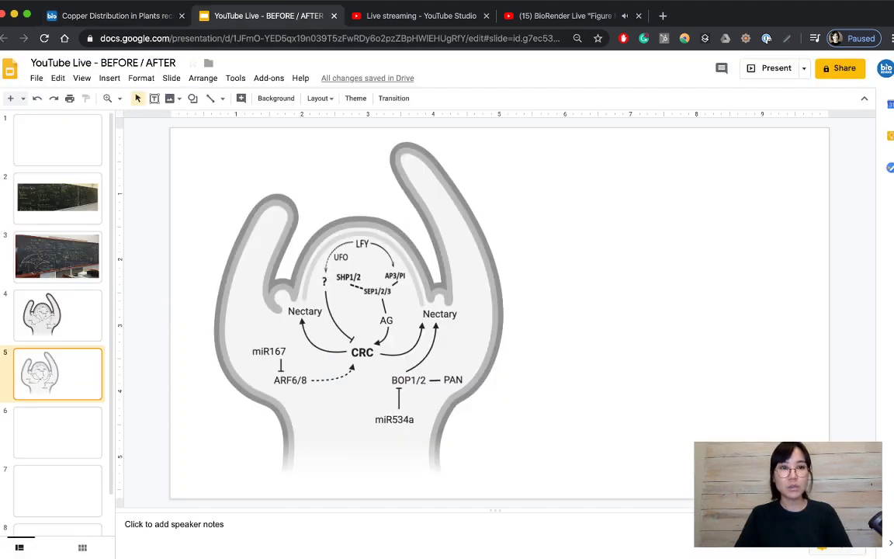
pyautogui.press('Down')
pyautogui.press('Down')
pyautogui.press('Up')
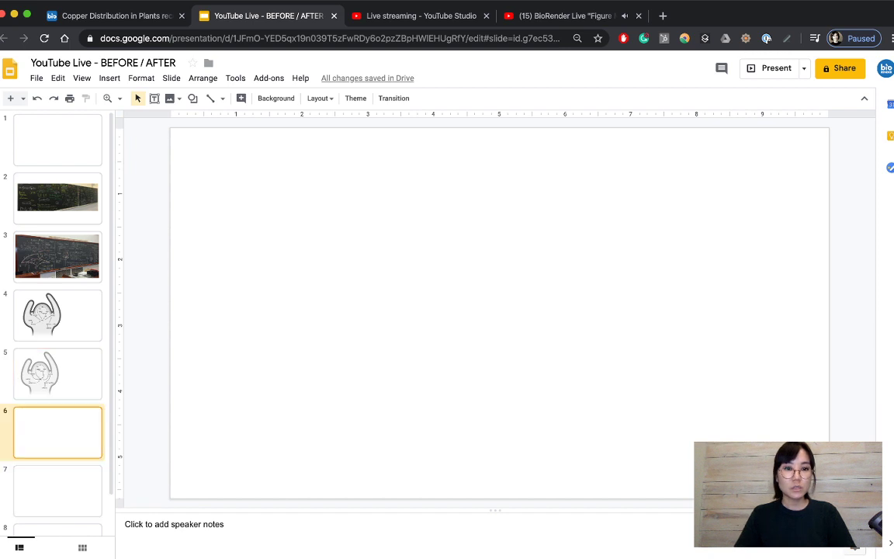
pyautogui.hotkey('ctrl', 'v')
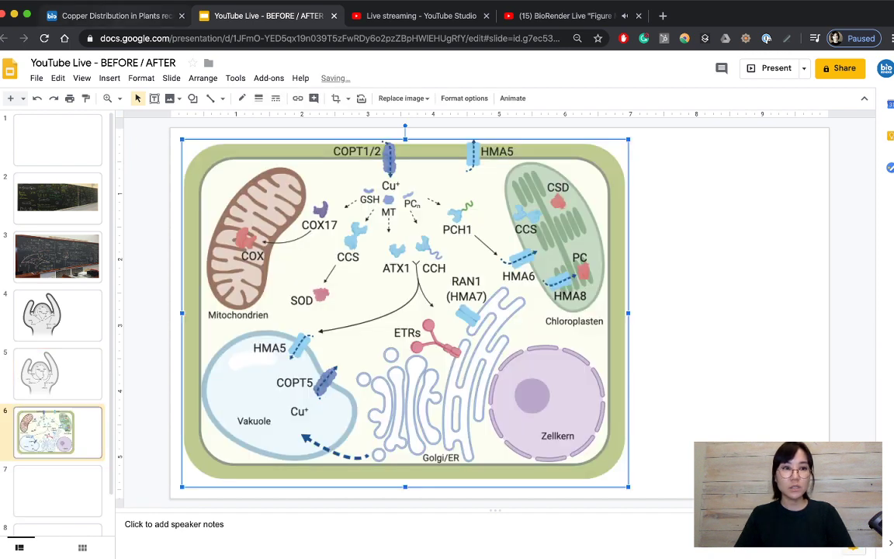
pyautogui.hotkey('ctrl', 'shift', 'Tab')
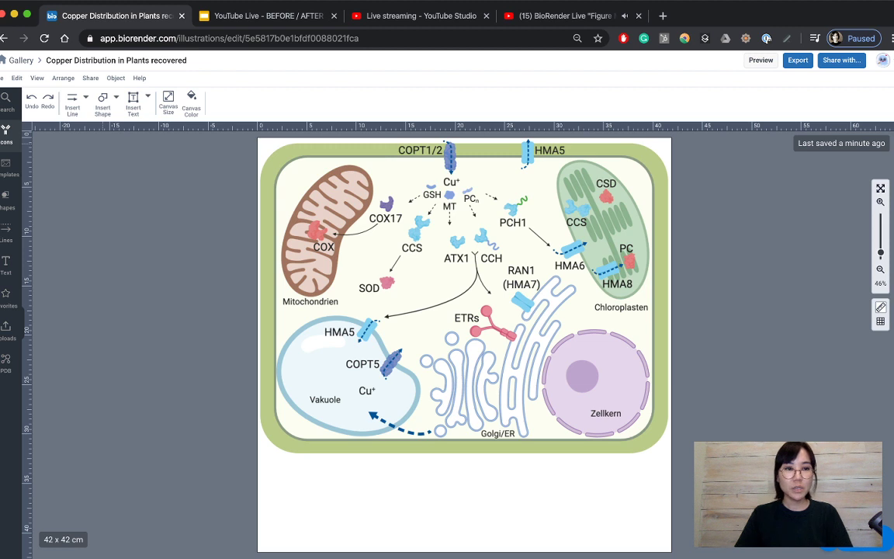
# - Return to the gallery and open the 10 x 7 in Copper Distribution in Plants illustration from the YouTube Live - submissions folder
pyautogui.click(63, 78)
pyautogui.press('Escape')
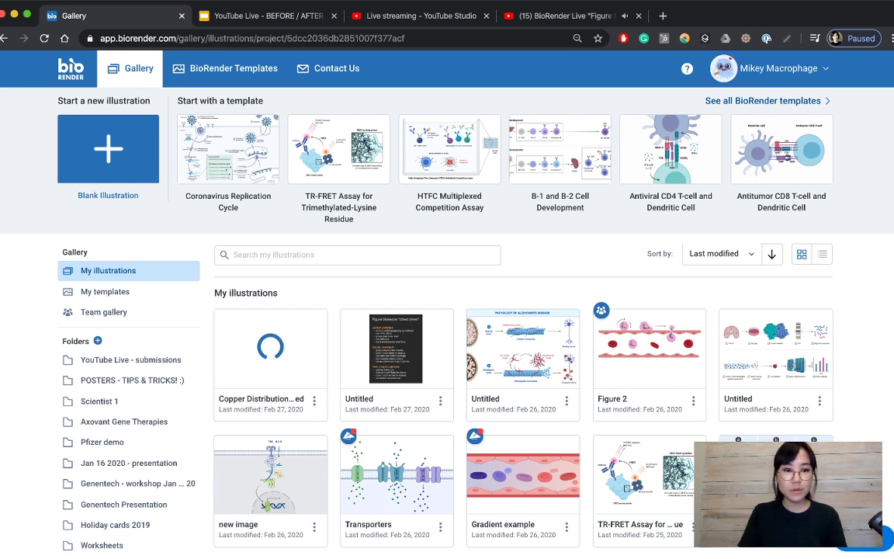
pyautogui.click(173, 359)
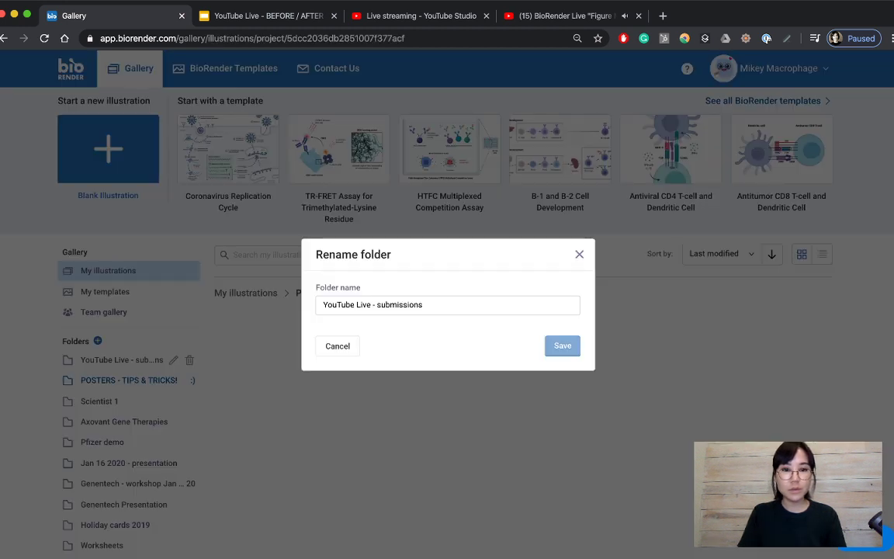
pyautogui.press('Escape')
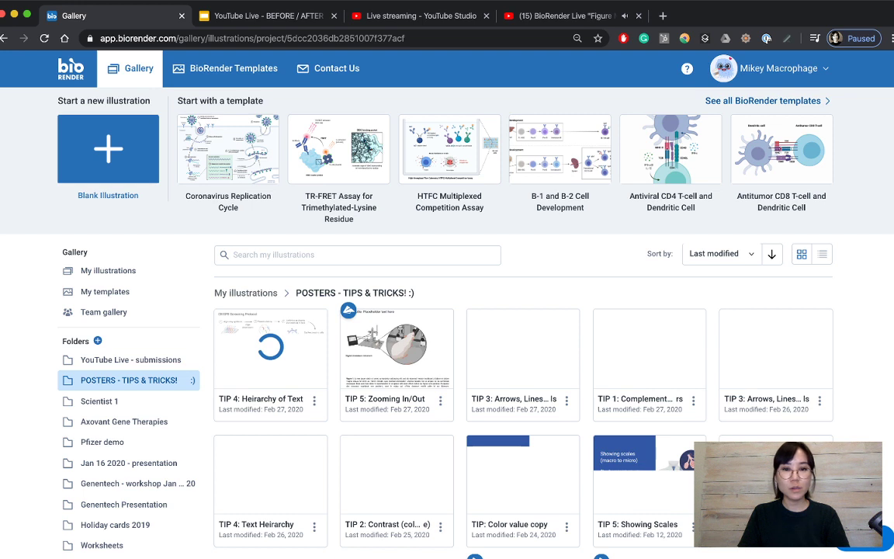
pyautogui.click(121, 360)
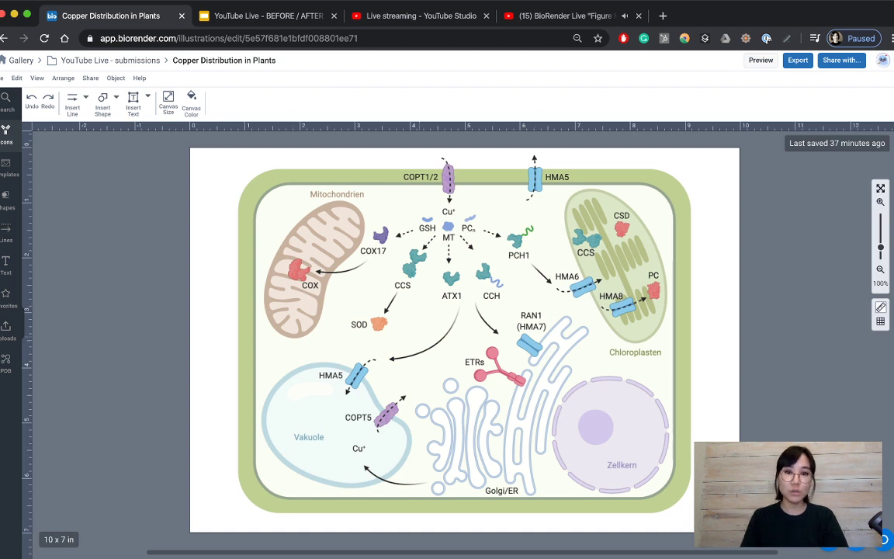
pyautogui.scroll(-2, 466, 334)
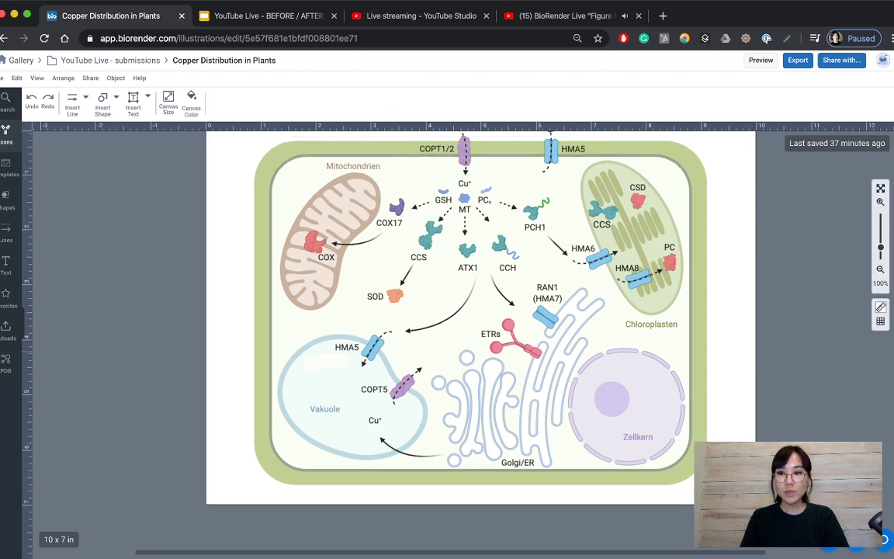
# - Examine the copper distribution figure at 177% zoom and select the RAN1 (HMA7) label above the Golgi/ER
pyautogui.scroll(2, 592, 326)
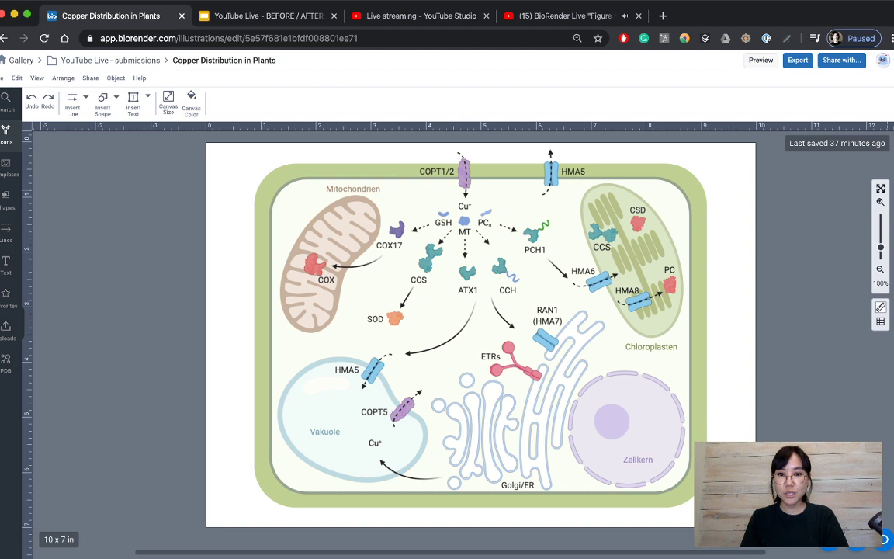
pyautogui.click(881, 201)
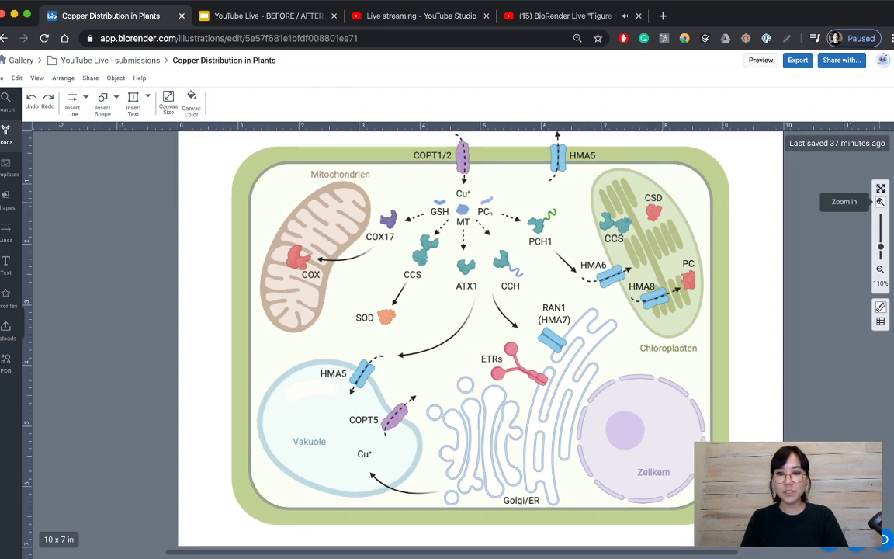
pyautogui.click(881, 201)
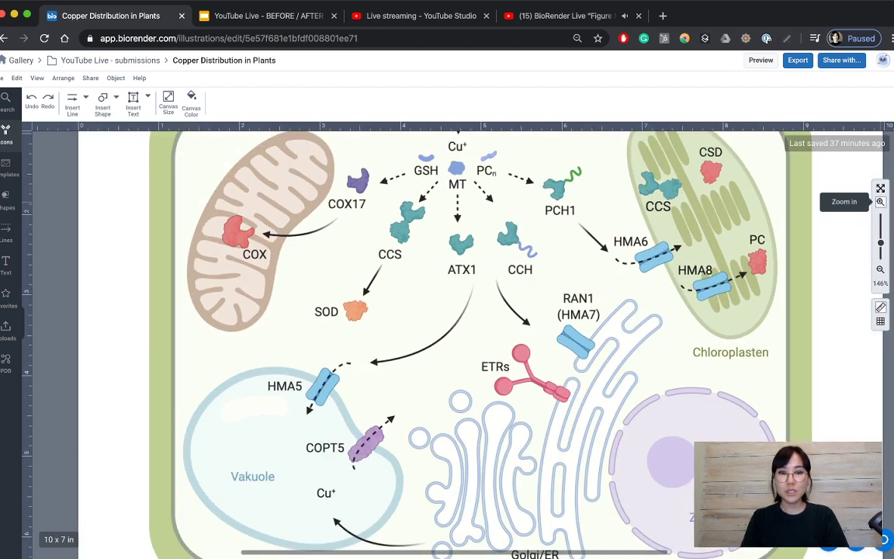
pyautogui.click(880, 202)
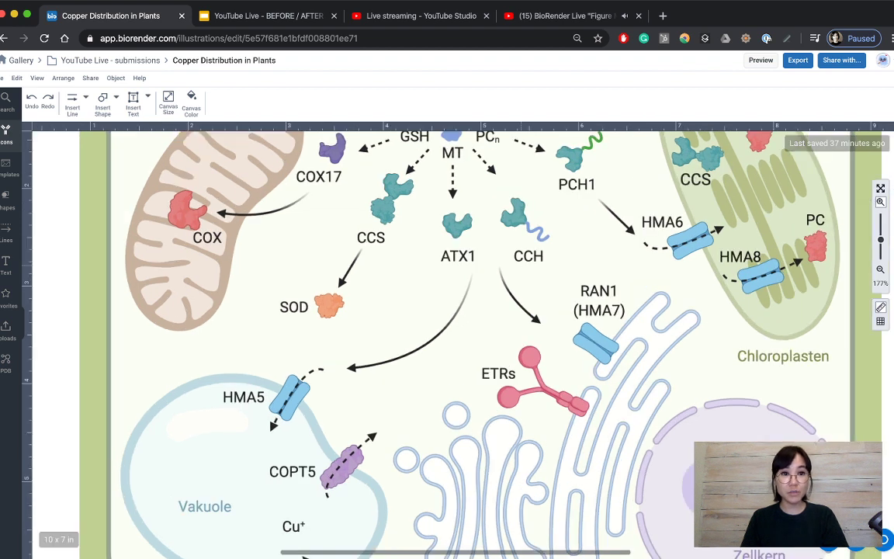
pyautogui.click(599, 300)
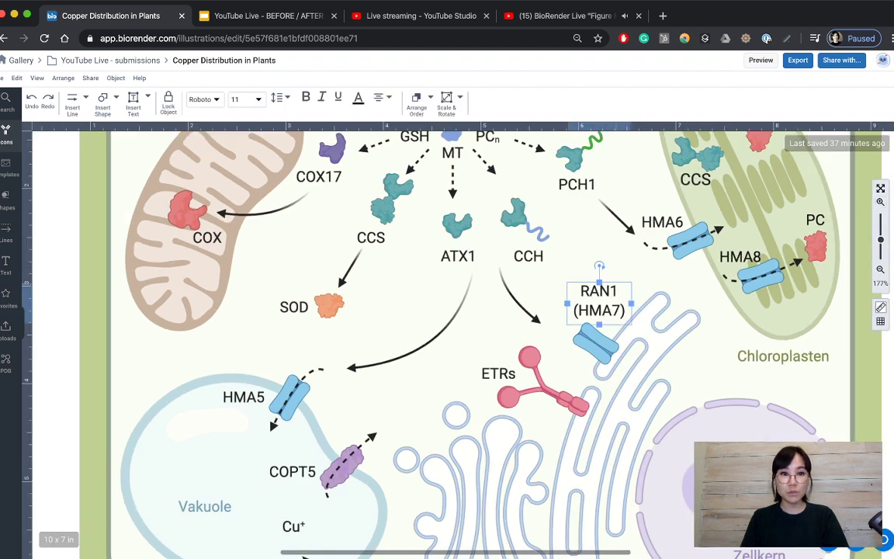
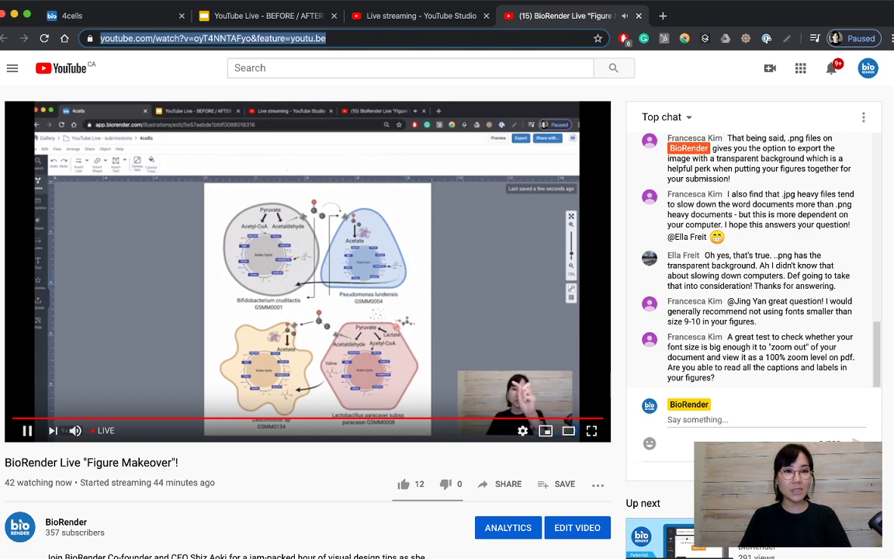
# - Switch to the BioRender gallery and try to copy the 02/27/2020 1:49 pm version of 4cells from its version history
pyautogui.hotkey('ctrl', '1')
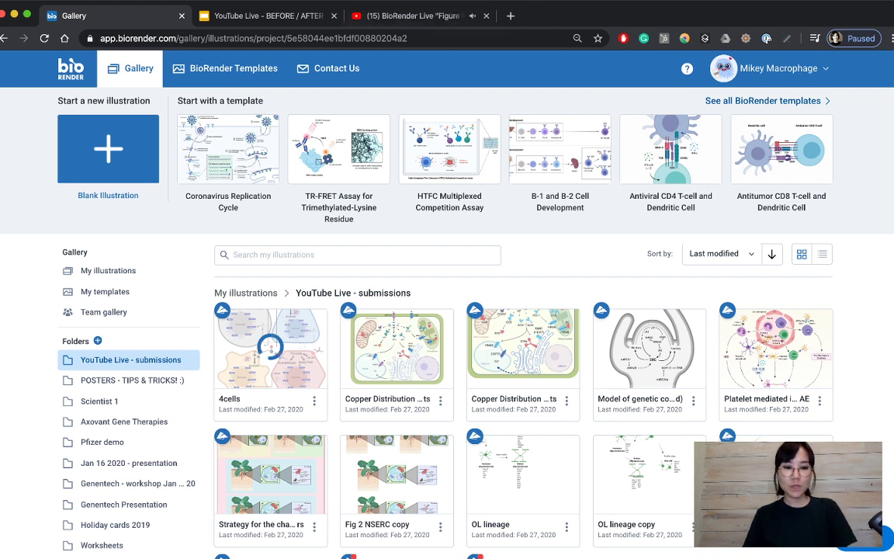
pyautogui.scroll(-5, 447, 326)
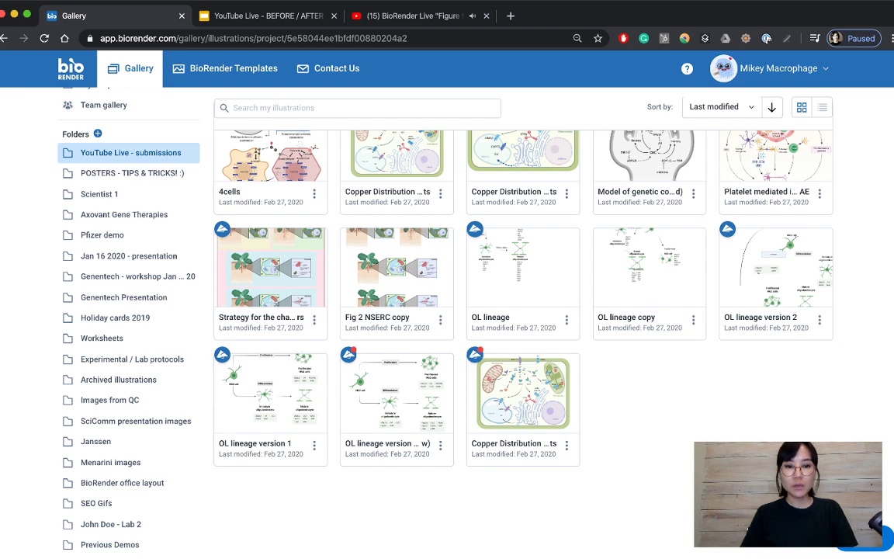
pyautogui.scroll(3, 447, 310)
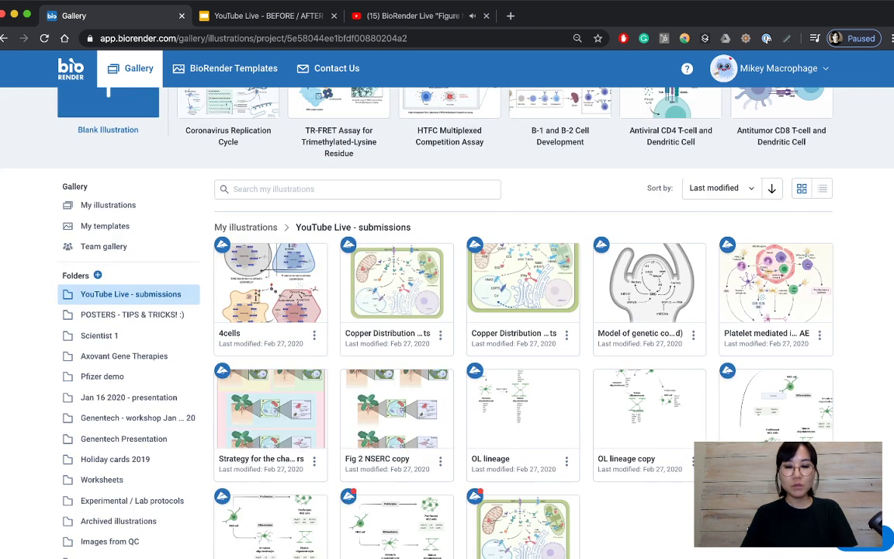
pyautogui.click(314, 335)
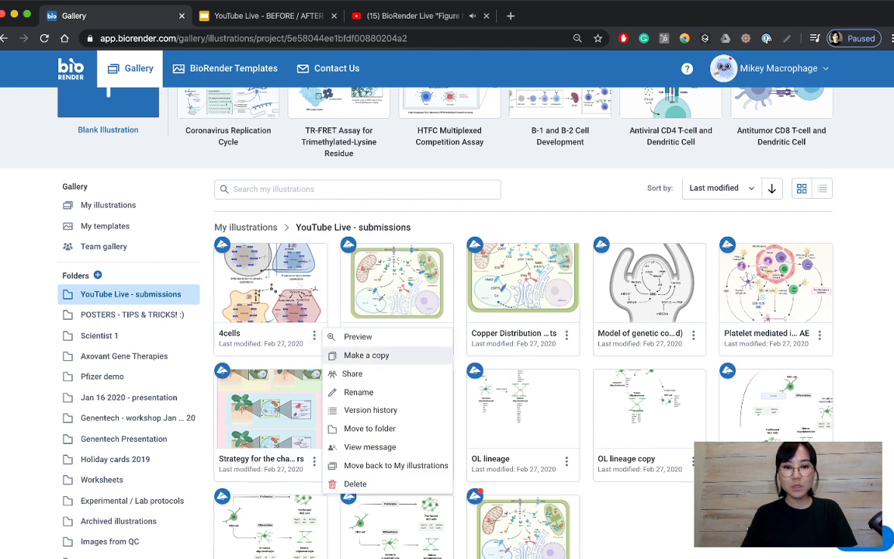
pyautogui.click(370, 410)
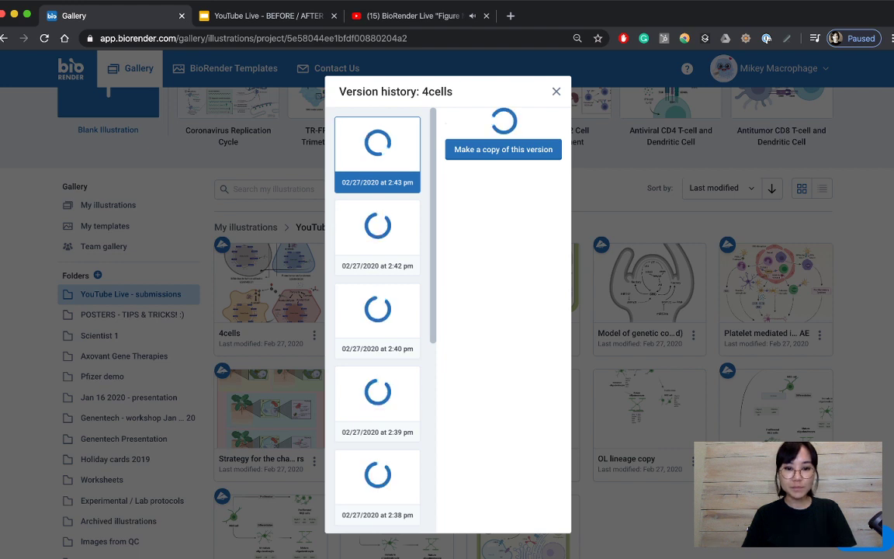
pyautogui.scroll(-5, 377, 311)
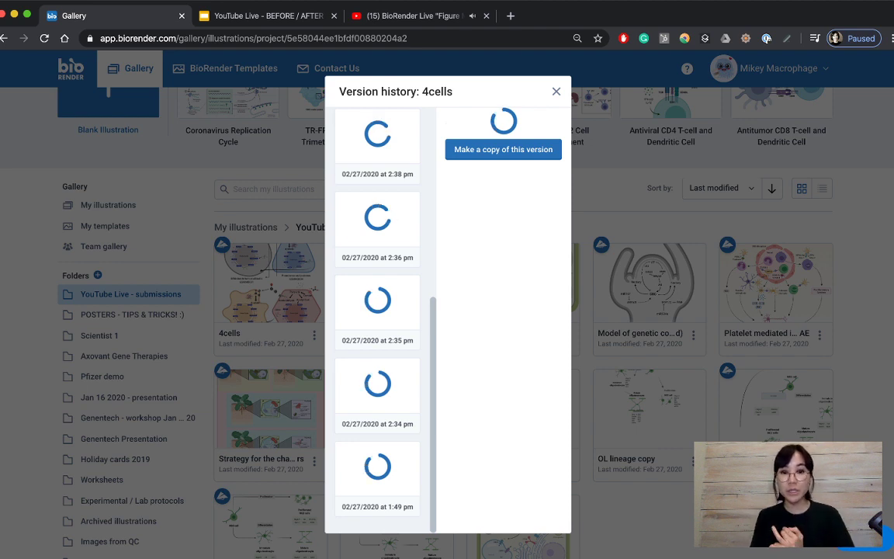
pyautogui.click(377, 474)
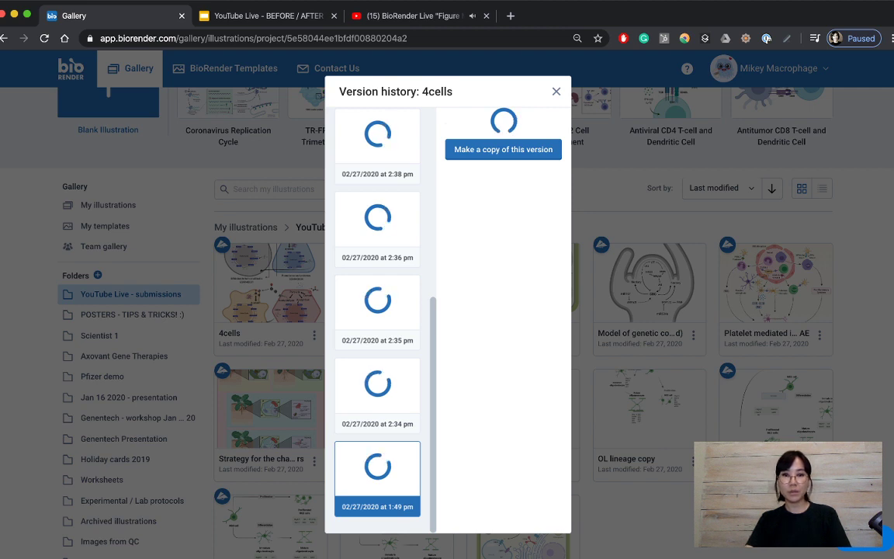
pyautogui.hotkey('ctrl', 'a')
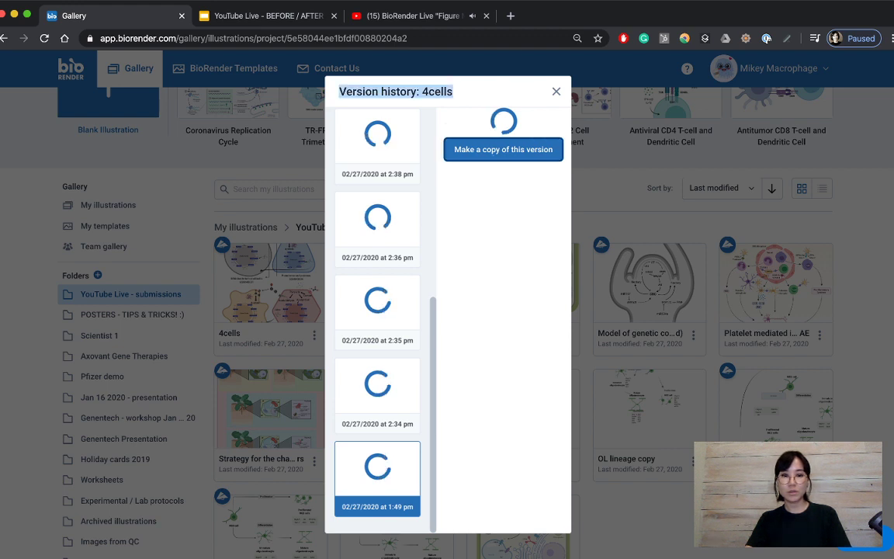
pyautogui.press('Escape')
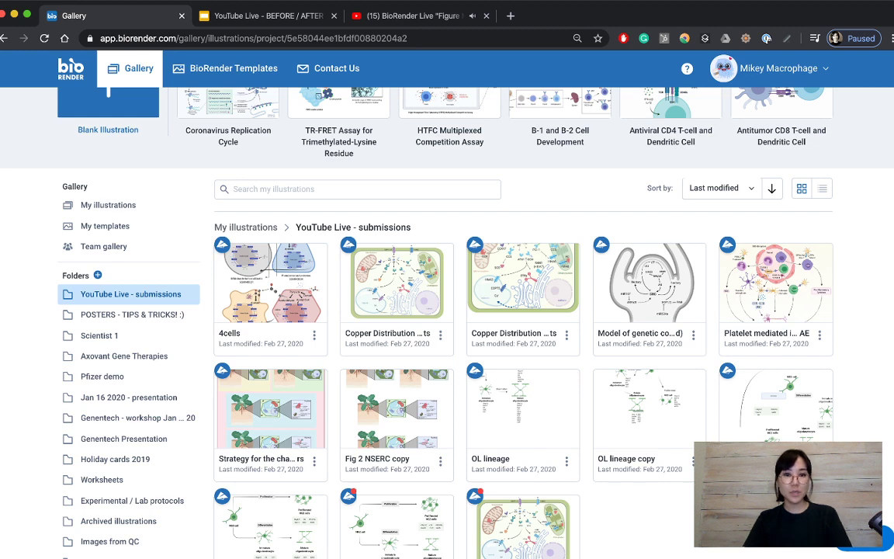
# - Open the 4cells illustration from the YouTube Live - submissions folder, check its picture on Google Slides slide 9, and return to BioRender
pyautogui.scroll(-3, 523, 194)
pyautogui.scroll(4, 522, 194)
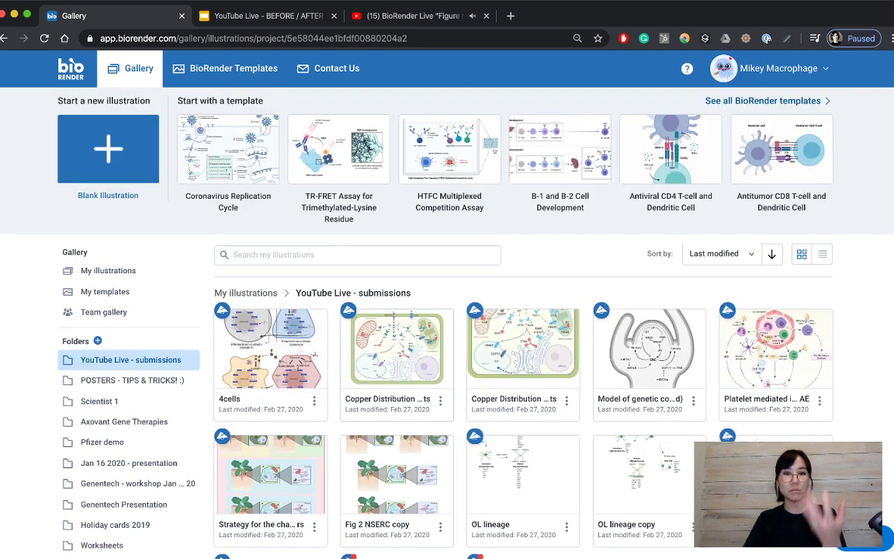
pyautogui.scroll(-3, 522, 310)
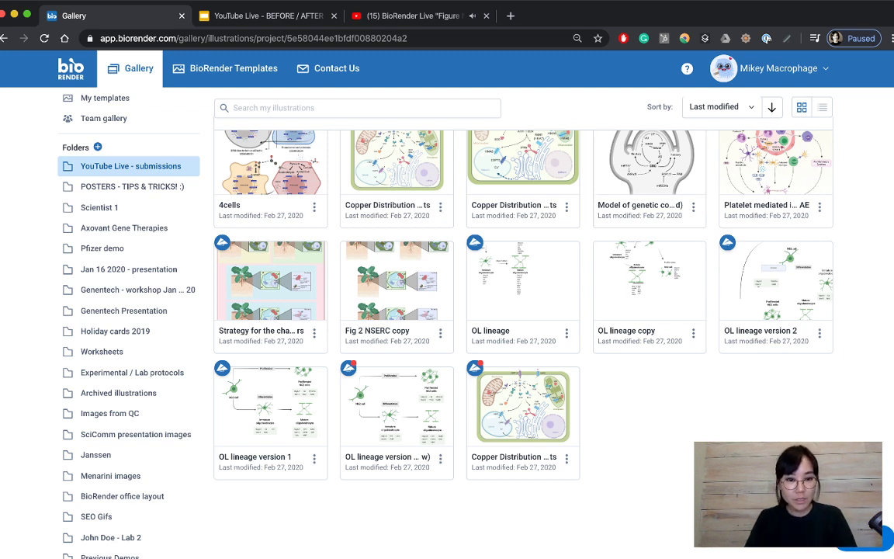
pyautogui.scroll(3, 522, 310)
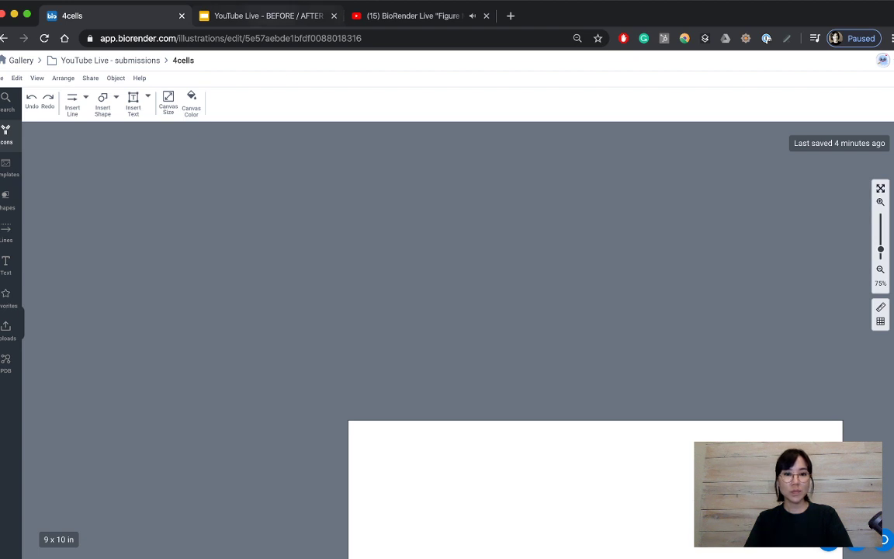
pyautogui.click(268, 16)
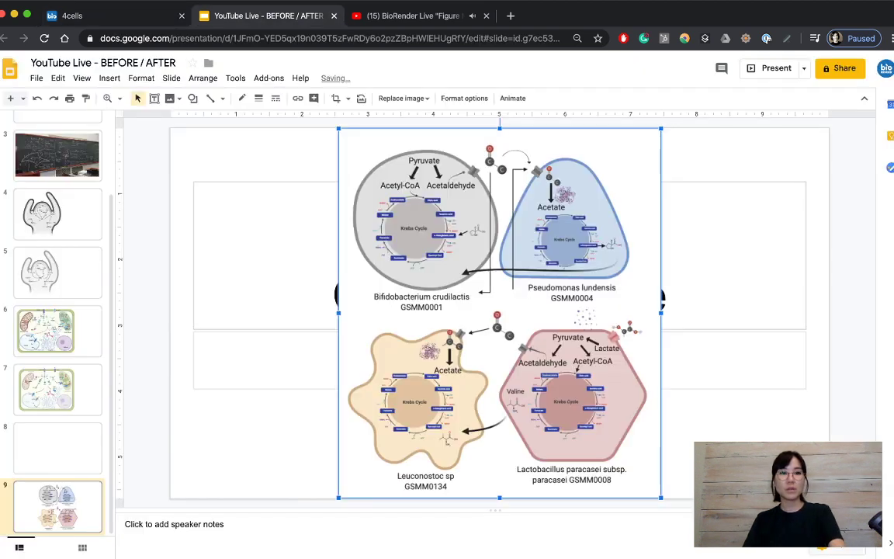
pyautogui.click(117, 16)
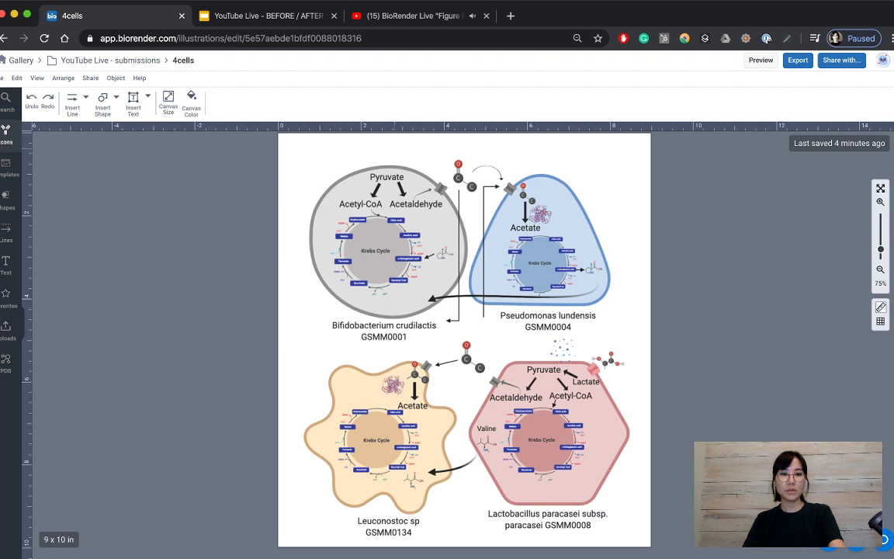
# - Reduce the opacity of the grey spheroidal Bifidobacterium crudilactis cell to 48%
pyautogui.click(388, 295)
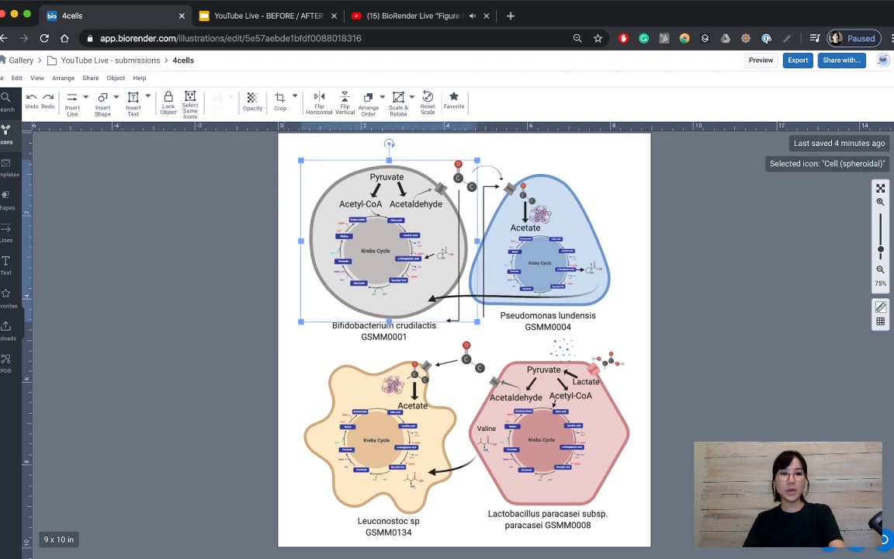
pyautogui.click(252, 101)
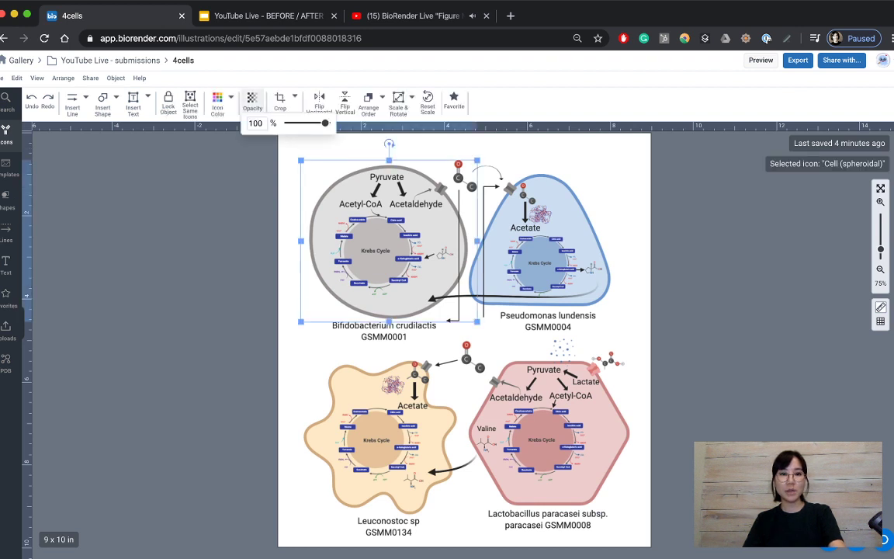
pyautogui.moveTo(325, 123); pyautogui.dragTo(311, 123)
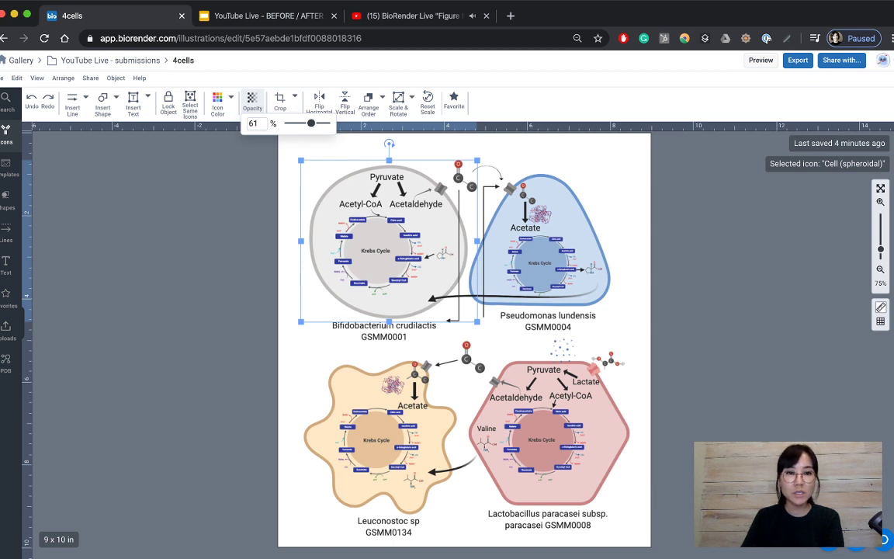
pyautogui.moveTo(311, 123); pyautogui.dragTo(307, 123)
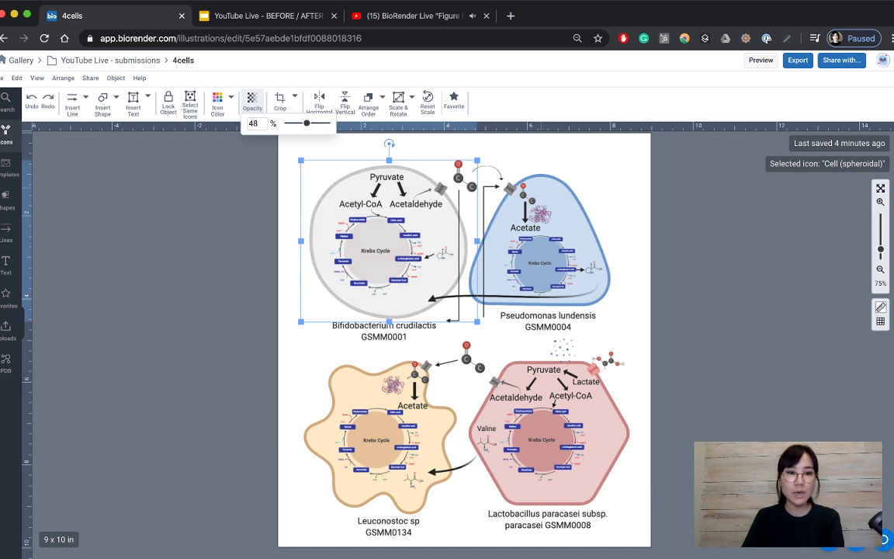
# - Open the opacity setting of the blue triangular Pseudomonas lundensis cell
pyautogui.click(543, 240)
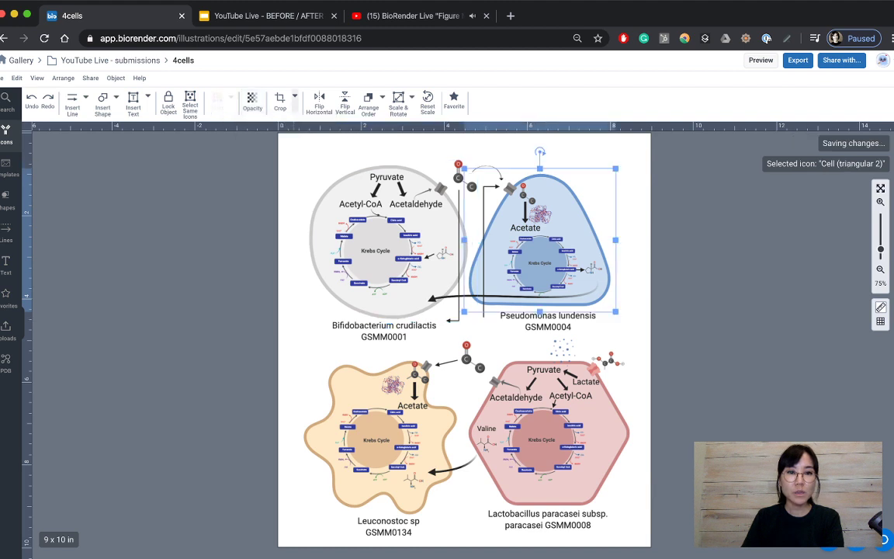
pyautogui.click(252, 101)
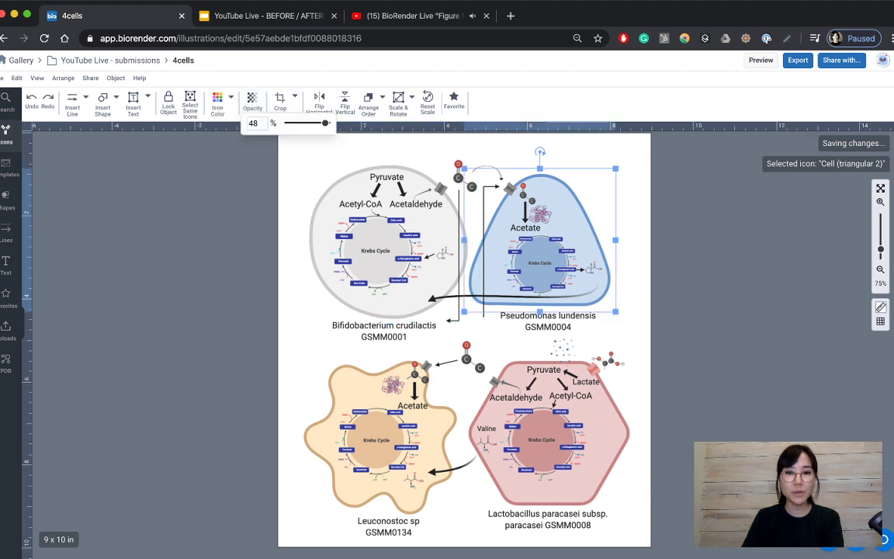